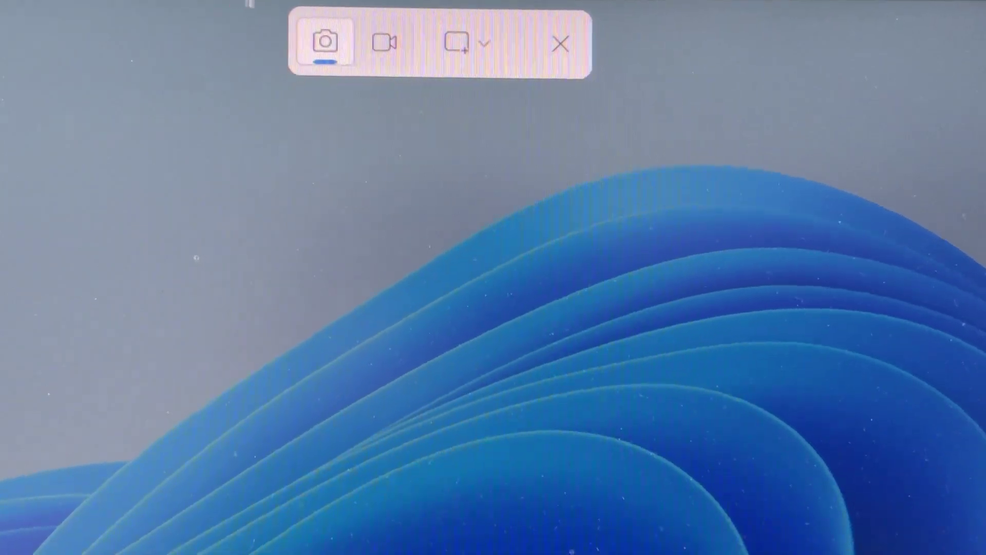
Switch Snipping Tool to video Record mode and open the microphone options
left_click(385, 43)
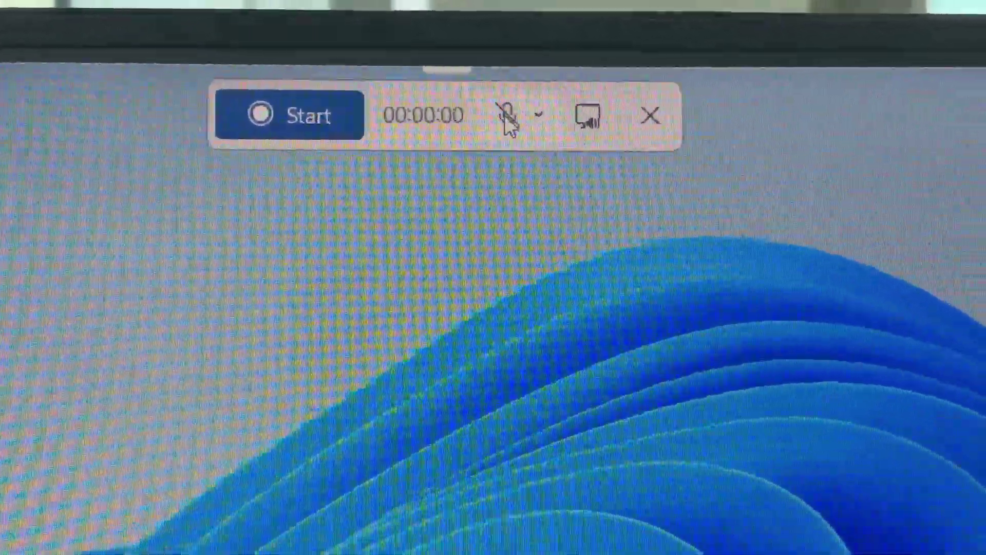
left_click(532, 147)
Record an eight-second screen capture using the external microphone, then stop it
left_click(455, 304)
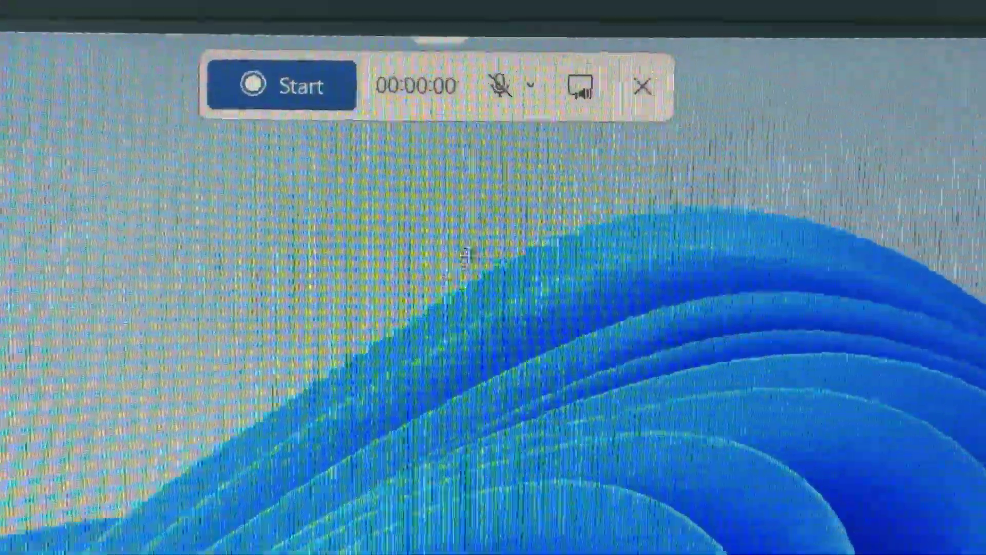
left_click(527, 91)
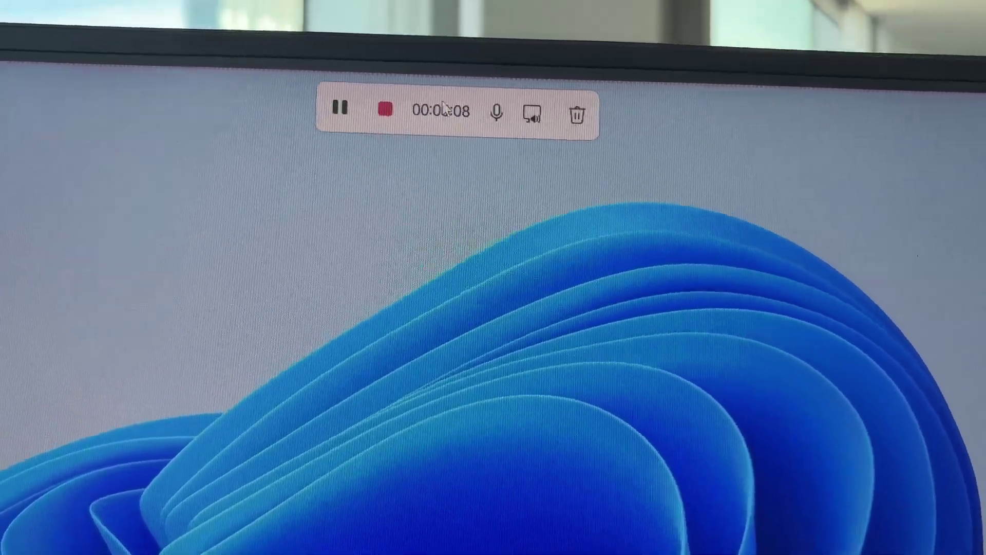
left_click(388, 106)
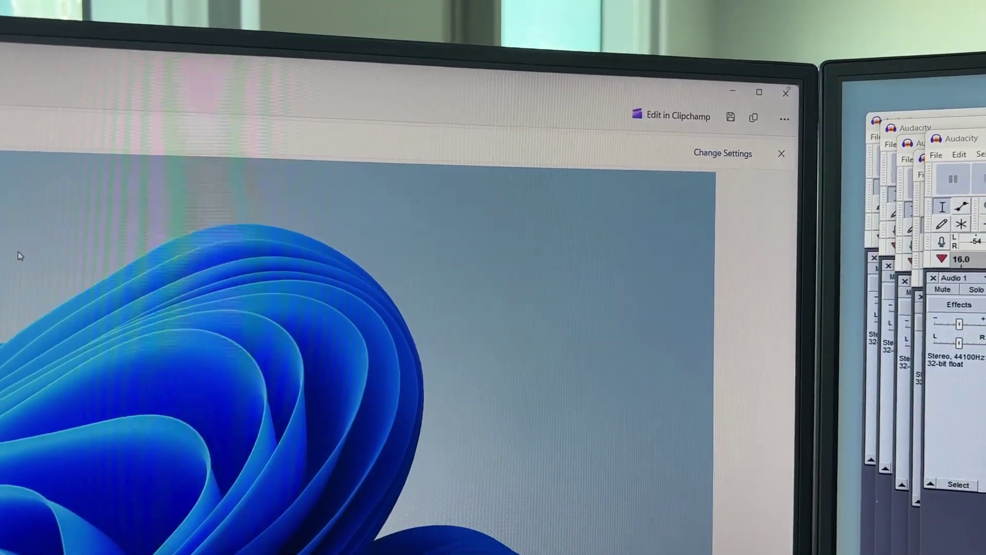
Save the recording as an MP4 with its default name on the Desktop
left_click(716, 133)
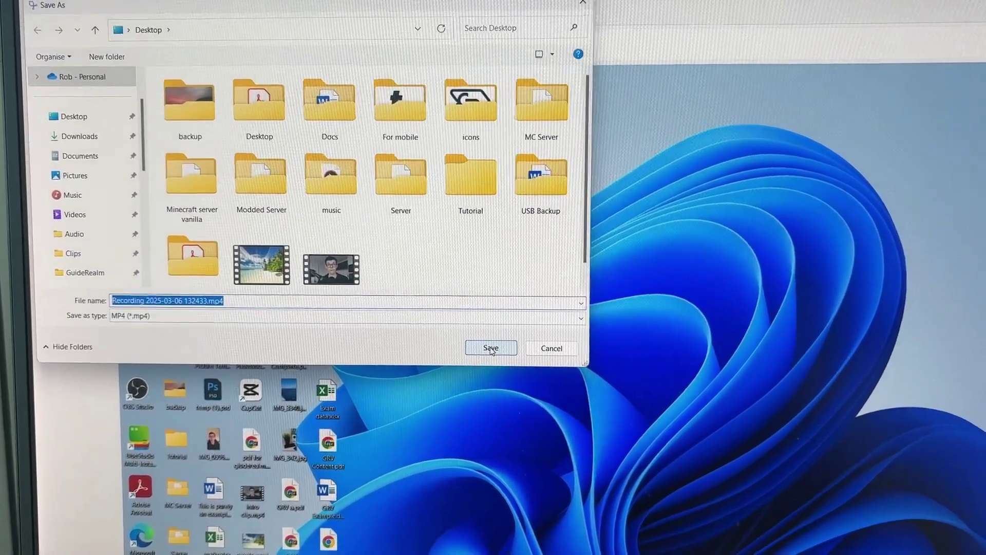
left_click(499, 349)
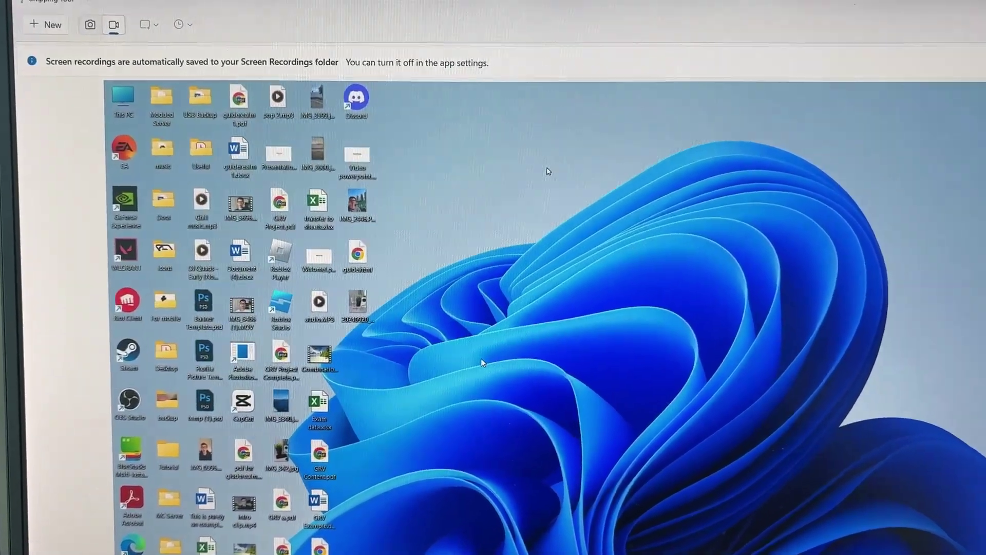